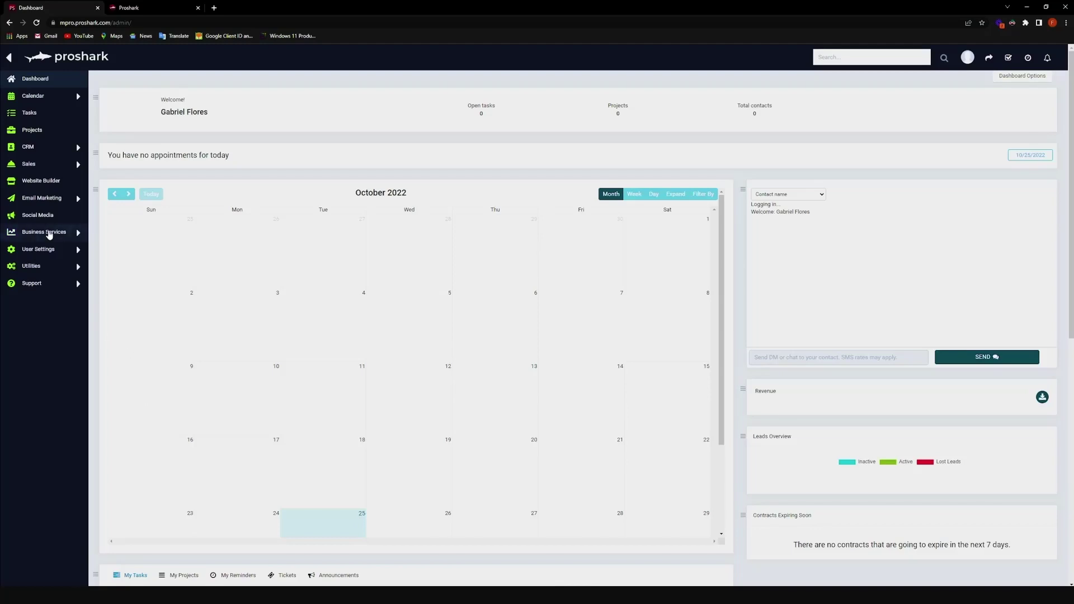
# - Open the tasks page in list view and make the Kanban board the default view
pyautogui.click(65, 117)
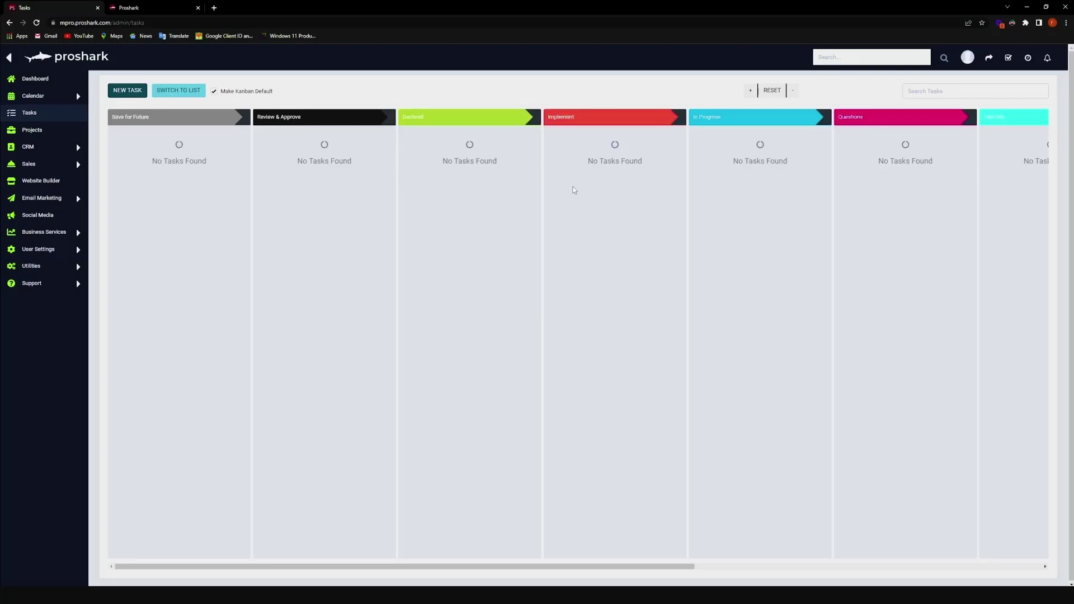
pyautogui.click(187, 90)
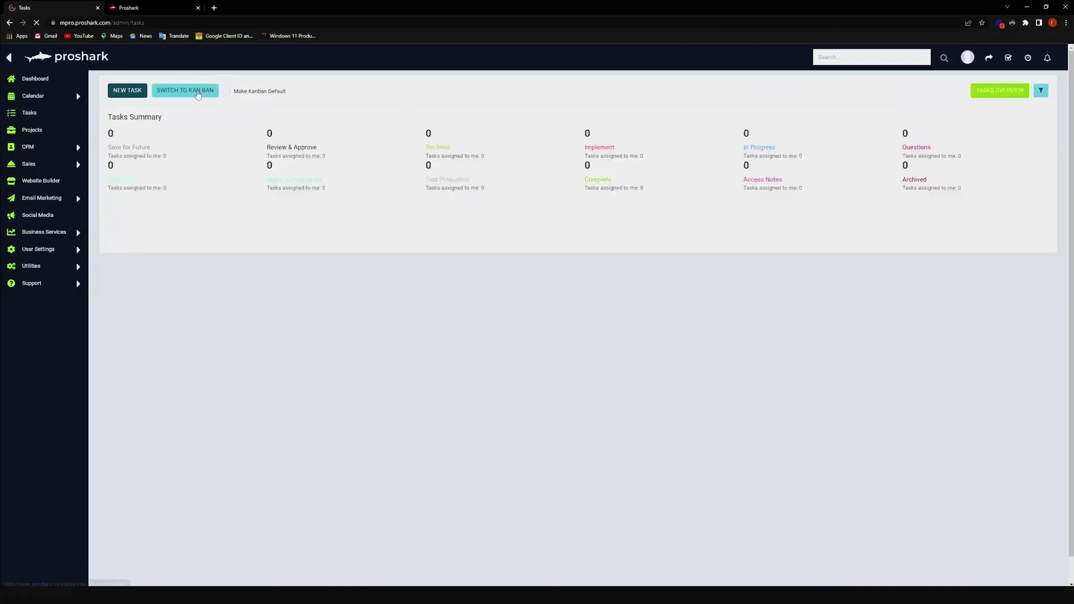
pyautogui.click(228, 92)
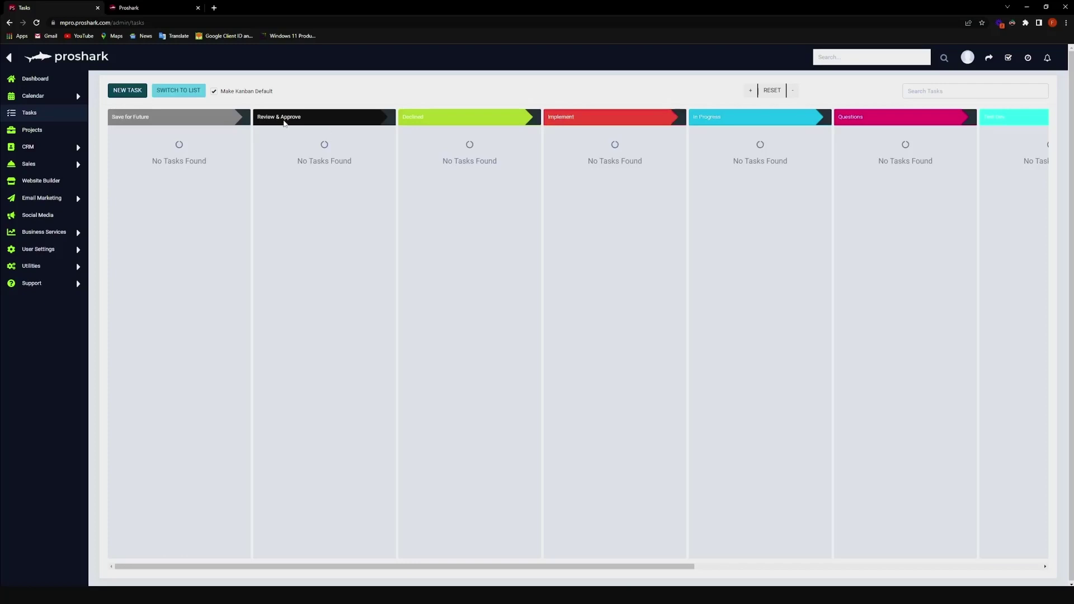
# - Create a new task with the subject TEST FORM, save it and close its details
pyautogui.click(128, 91)
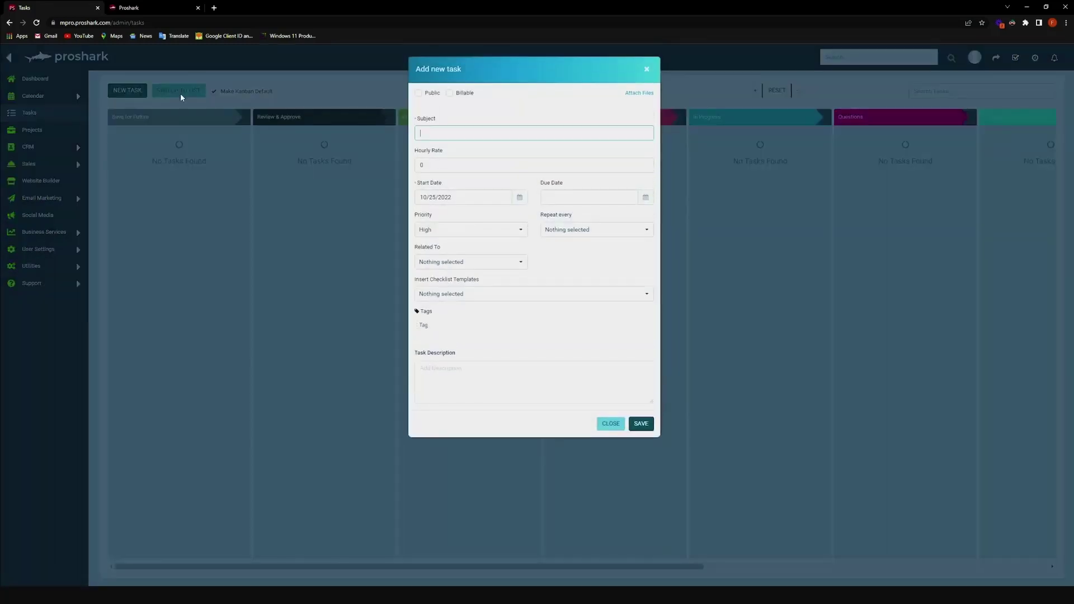
pyautogui.click(460, 135)
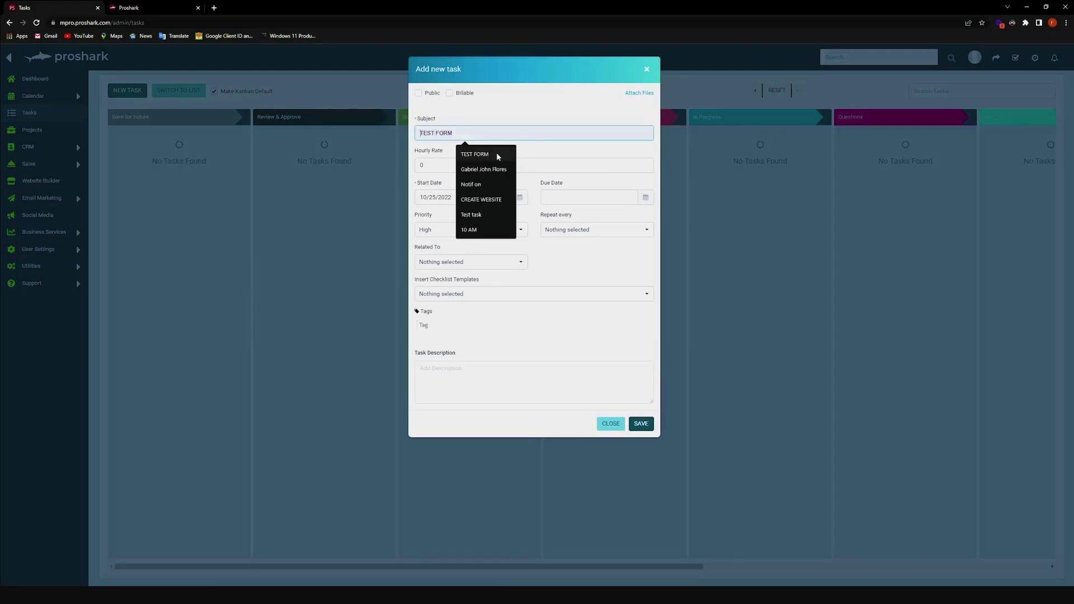
pyautogui.click(477, 154)
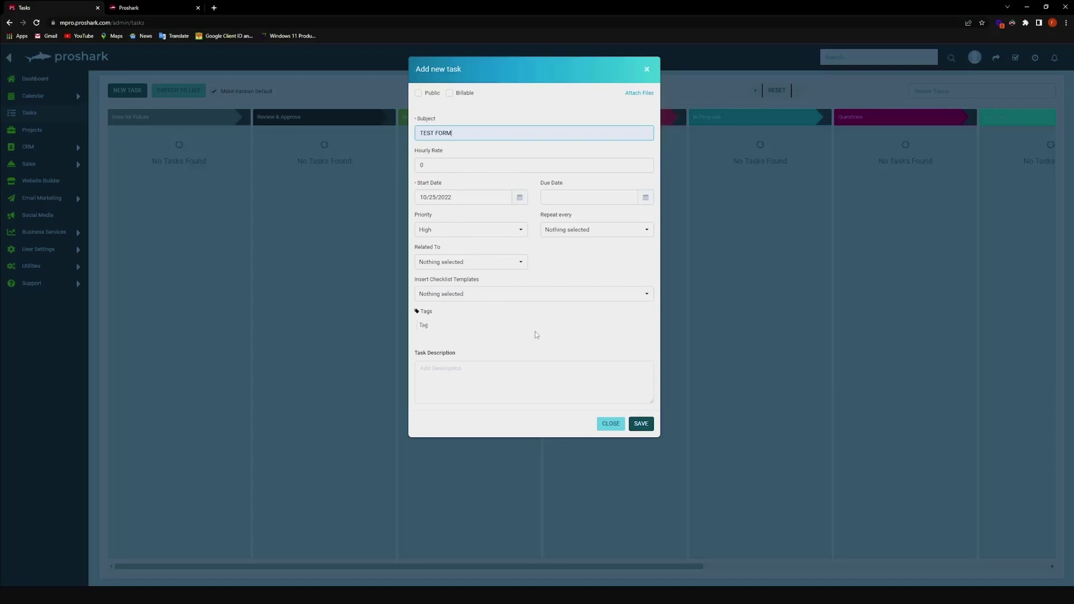
pyautogui.click(638, 422)
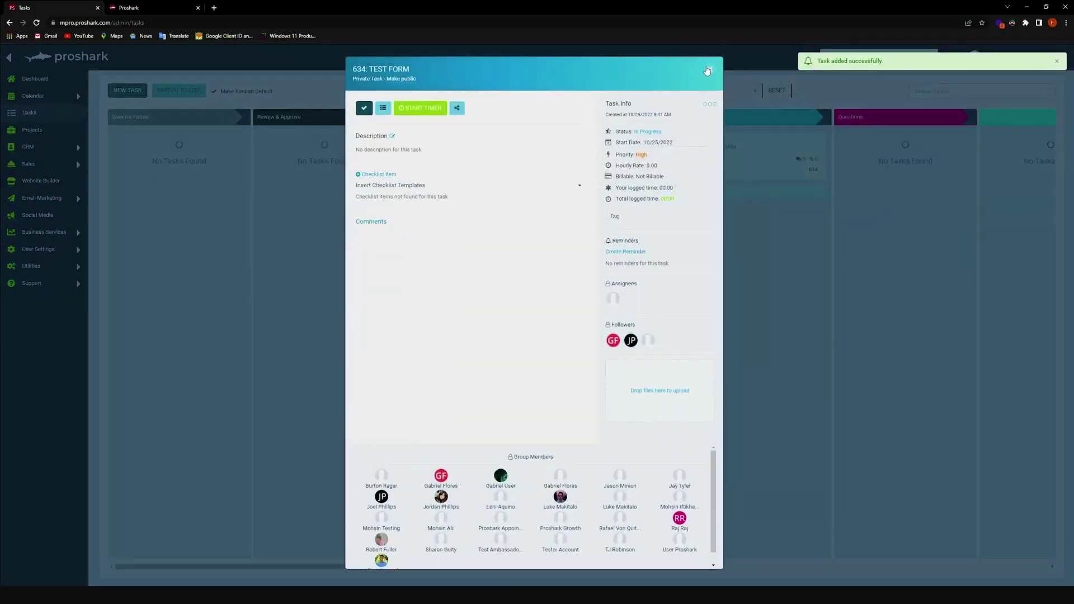
pyautogui.click(709, 69)
# - Create a task with the subject CREATE WEBSITE and Medium priority, save it and reload the board
pyautogui.click(133, 89)
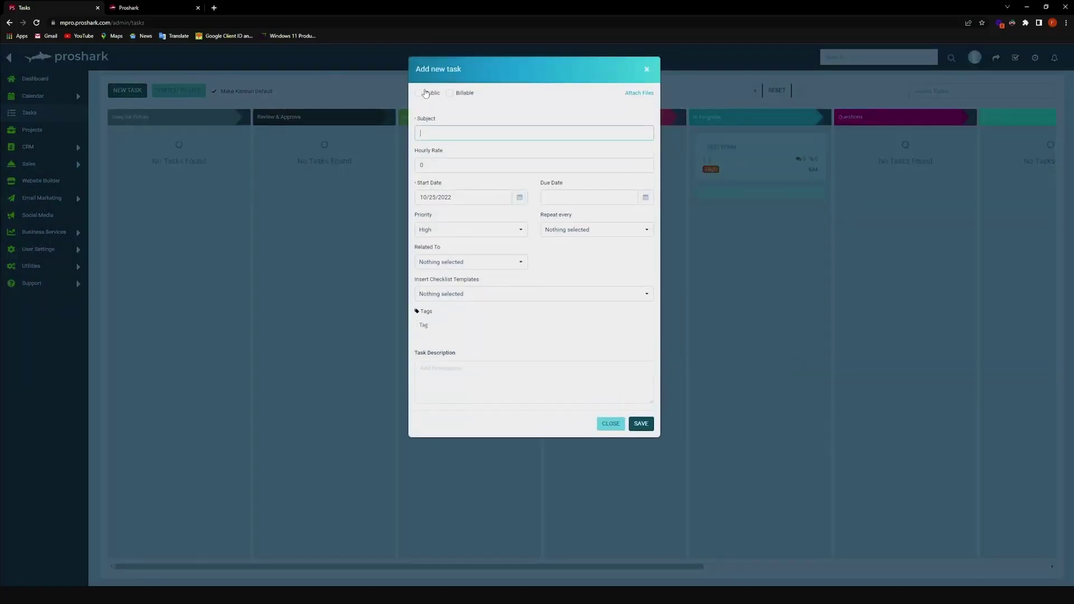
pyautogui.click(472, 132)
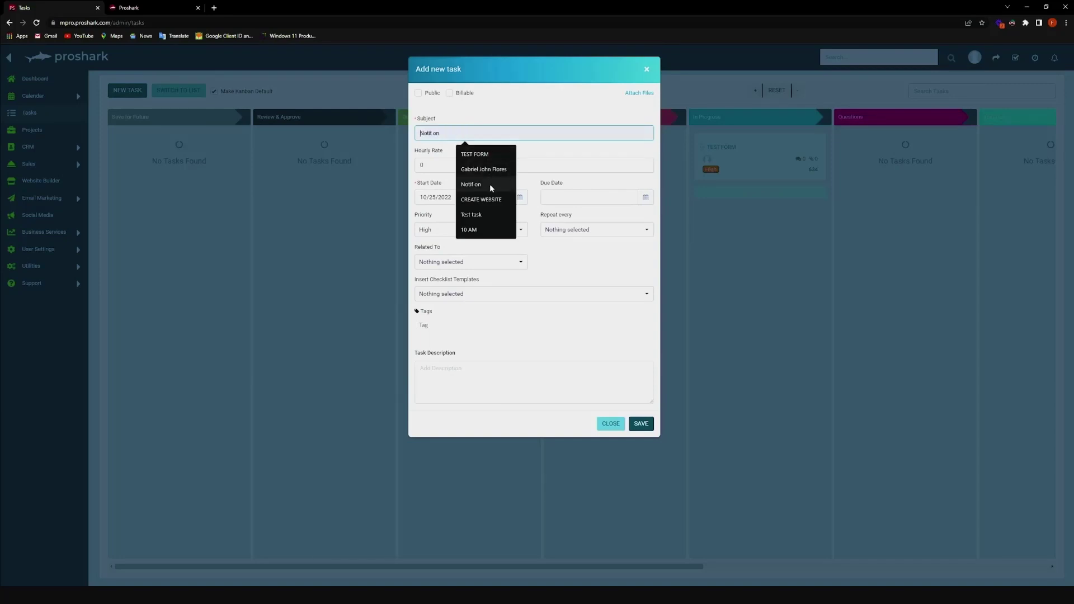
pyautogui.click(488, 199)
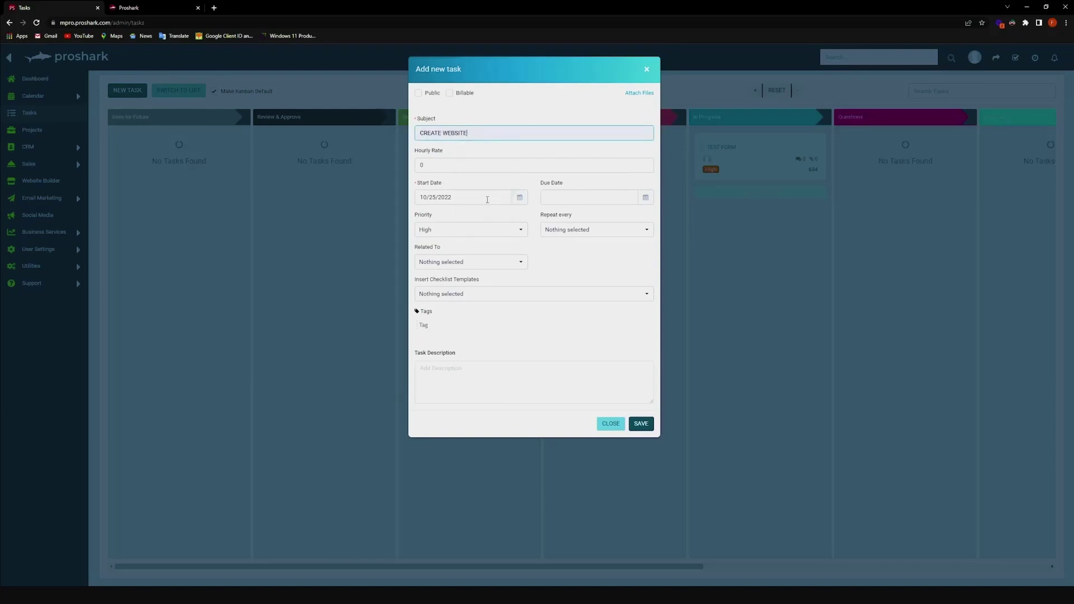
pyautogui.click(477, 233)
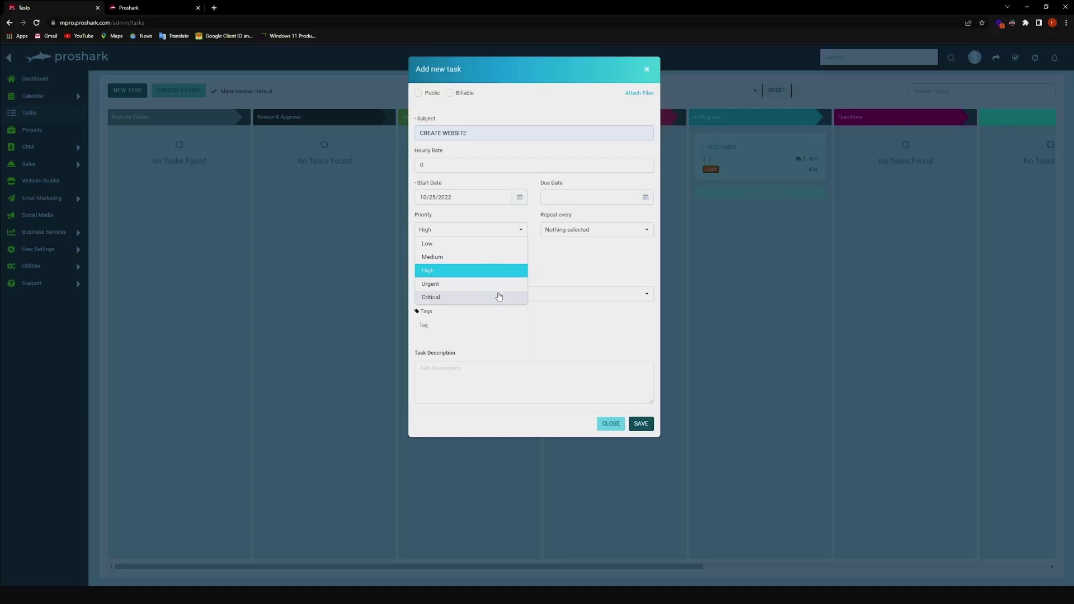
pyautogui.click(477, 284)
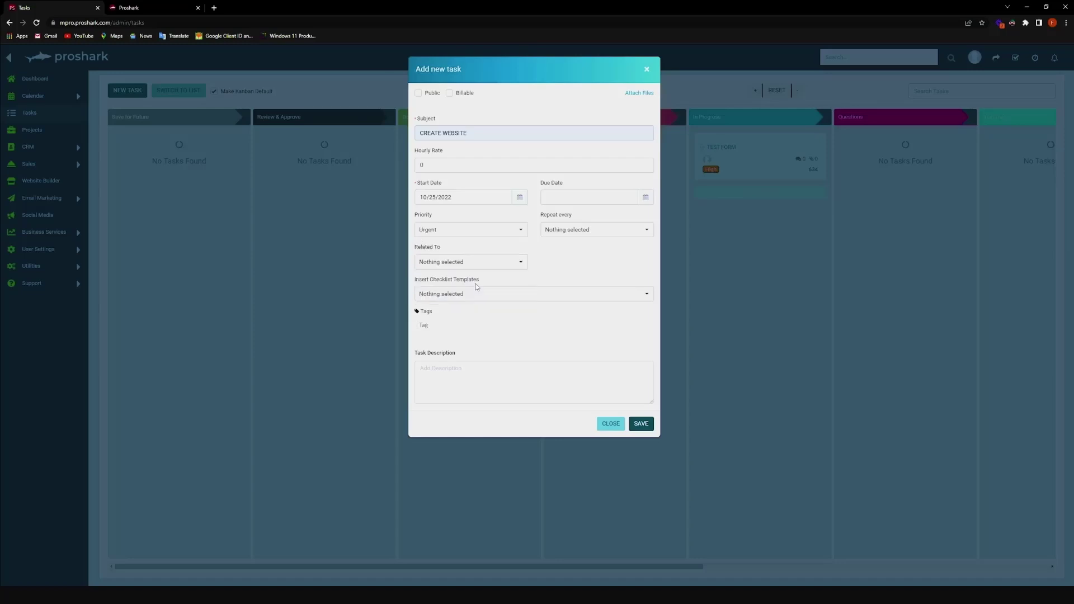
pyautogui.click(464, 231)
pyautogui.click(452, 258)
pyautogui.click(641, 424)
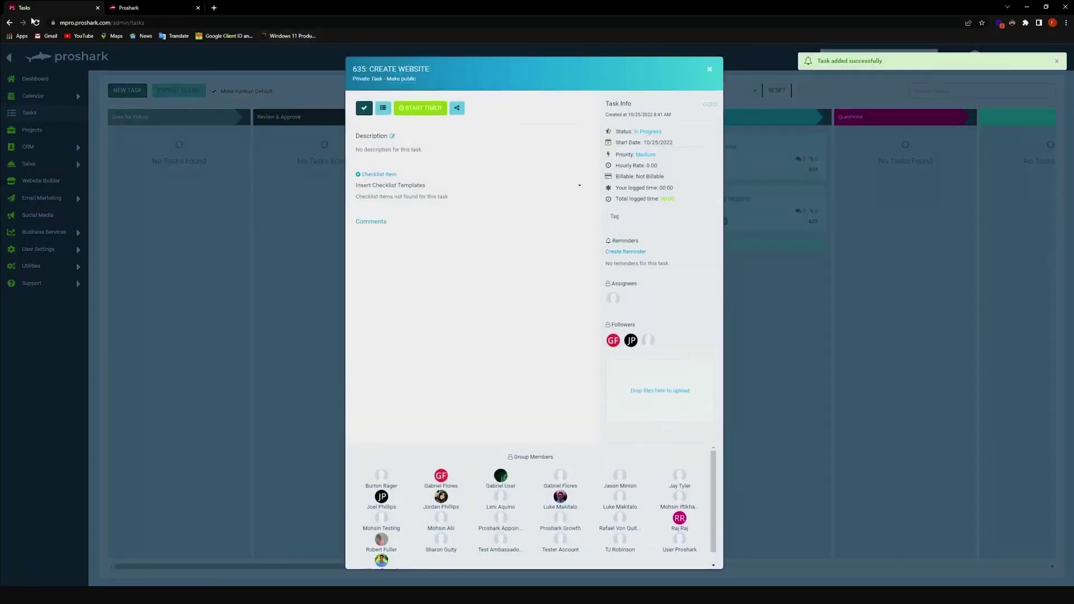
pyautogui.click(35, 22)
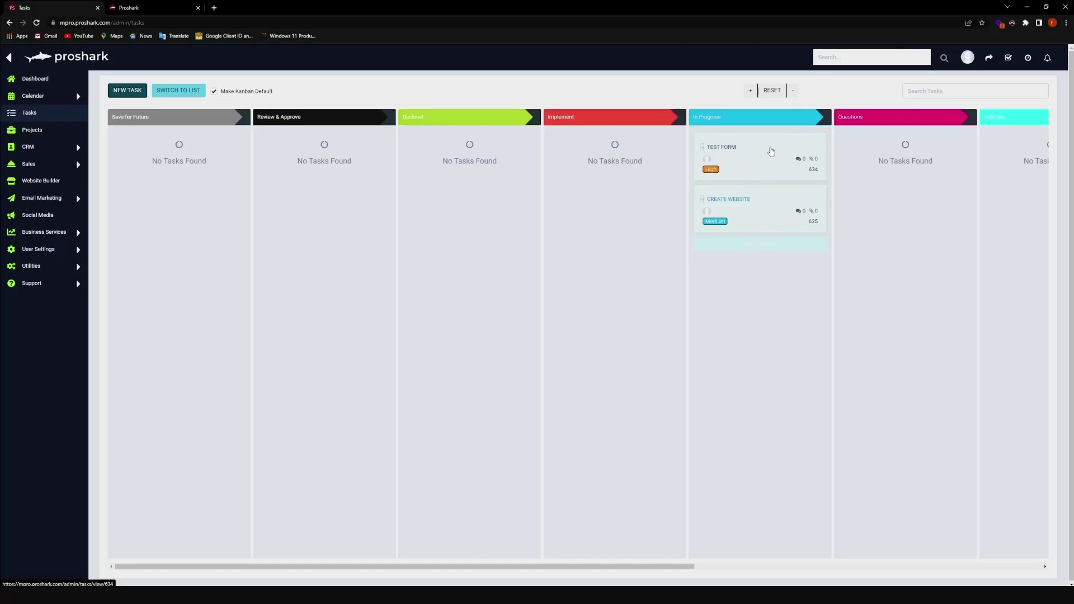
# - Move the TEST FORM card to Review & Approve and the CREATE WEBSITE card to Declined
pyautogui.moveTo(770, 151); pyautogui.dragTo(308, 139)
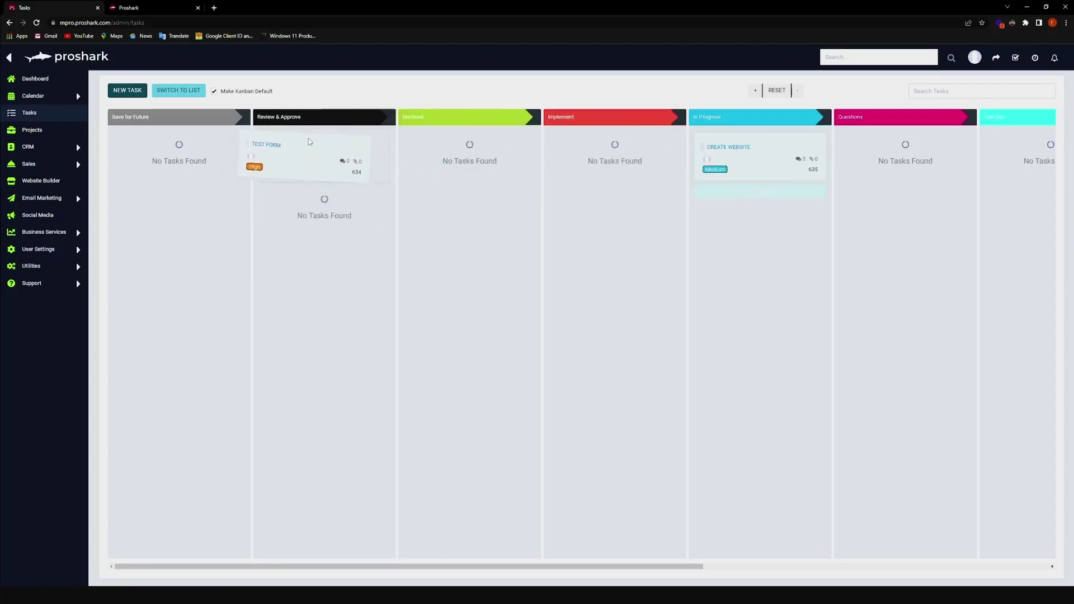
pyautogui.moveTo(760, 149); pyautogui.dragTo(425, 135)
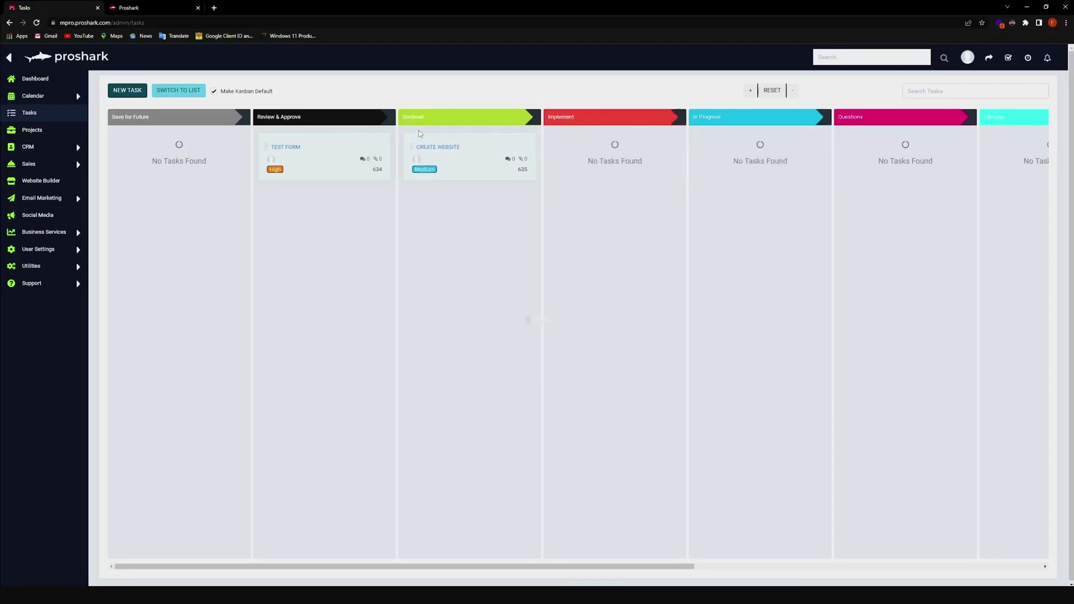
# - Move the CREATE WEBSITE card to Complete and then back to the column directly after Questions
pyautogui.hscroll(4, 464, 152)
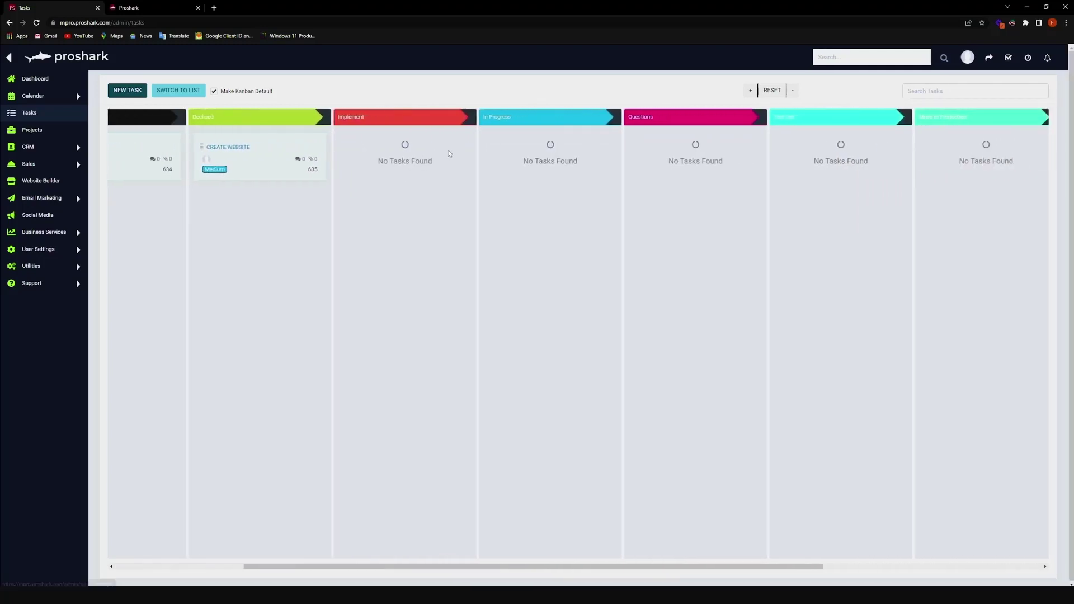
pyautogui.moveTo(237, 148); pyautogui.dragTo(914, 133)
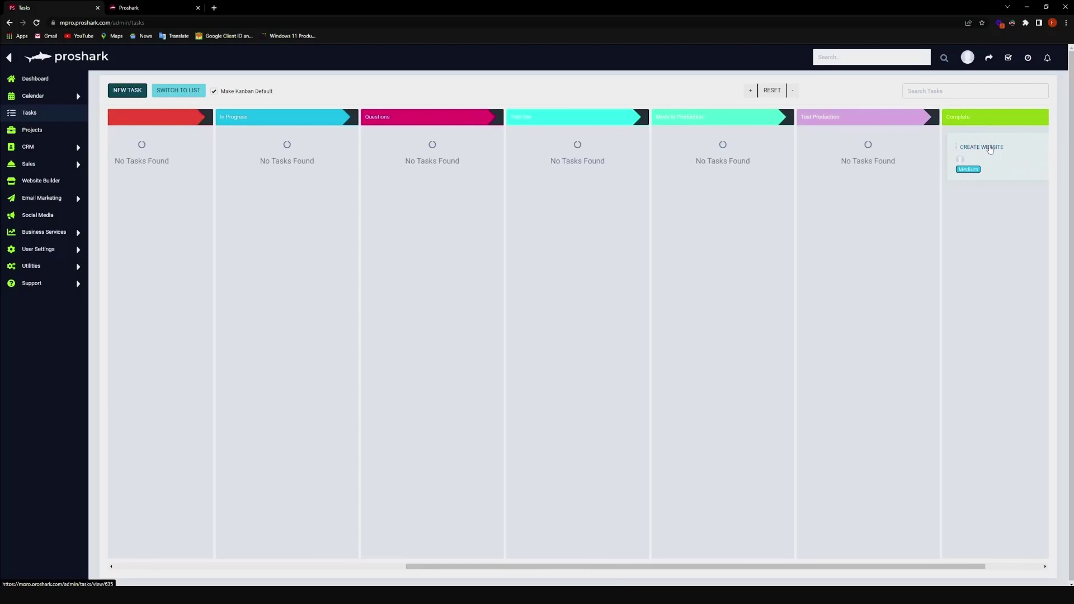
pyautogui.moveTo(987, 146); pyautogui.dragTo(403, 125)
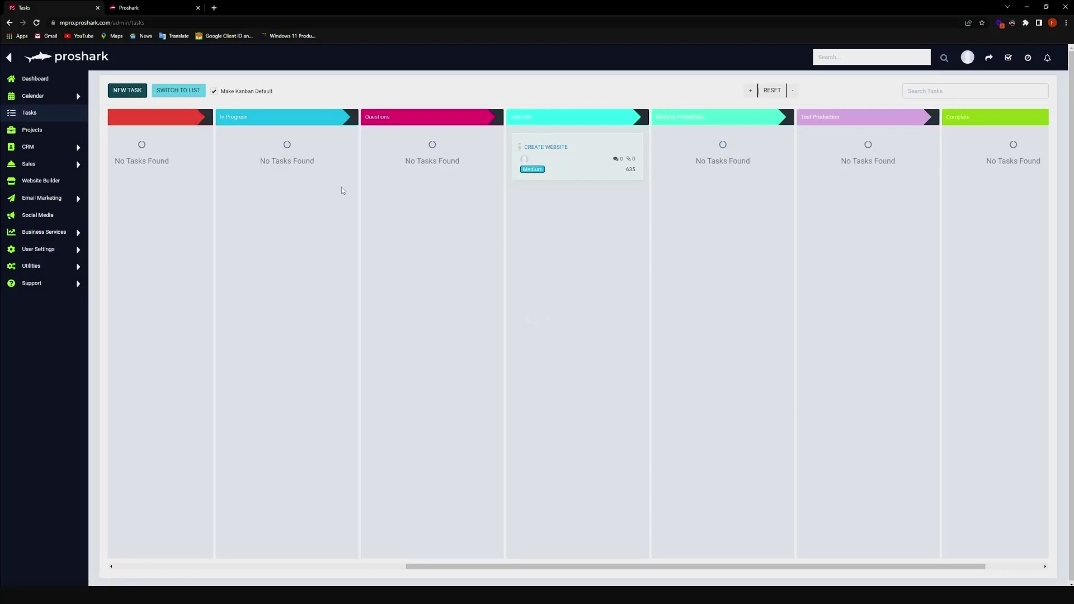
# - Open the TEST FORM task and assign the Tester Account group member to it
pyautogui.hscroll(-5, 338, 186)
pyautogui.hscroll(-1, 262, 173)
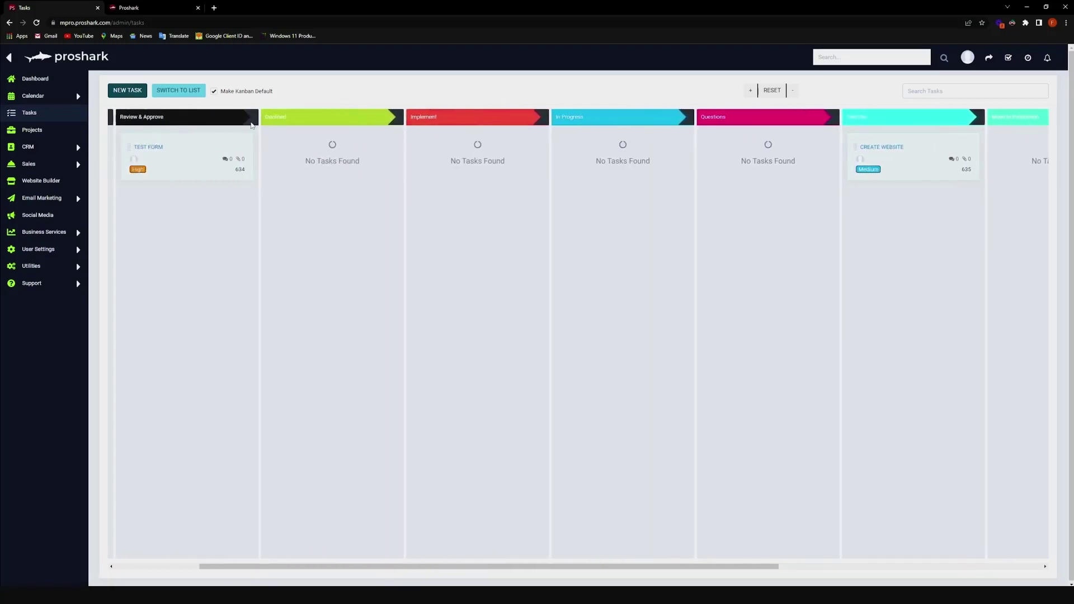
pyautogui.click(185, 148)
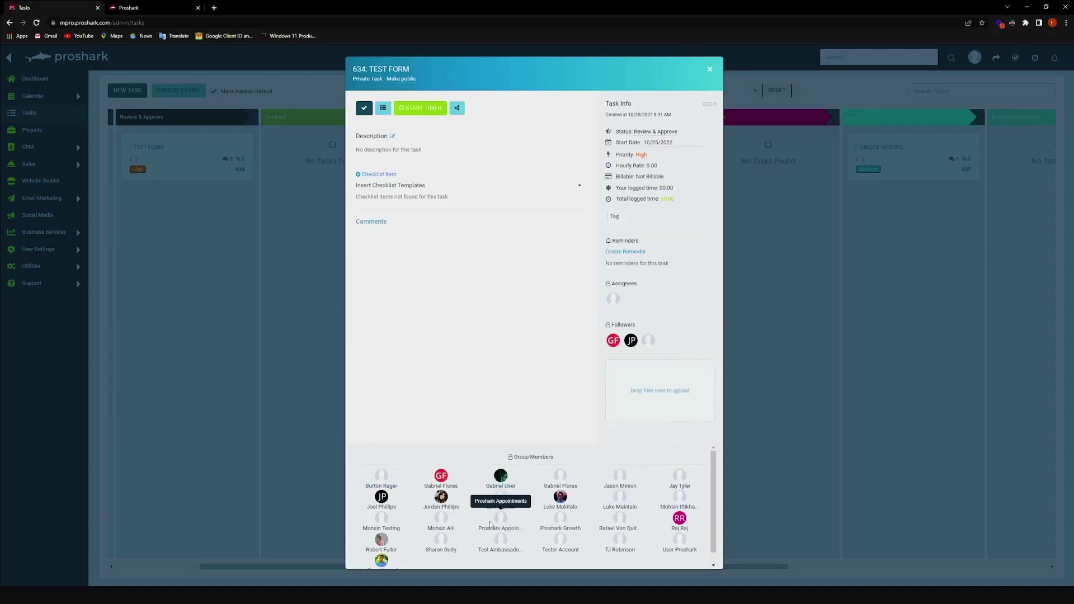
pyautogui.scroll(-1, 478, 522)
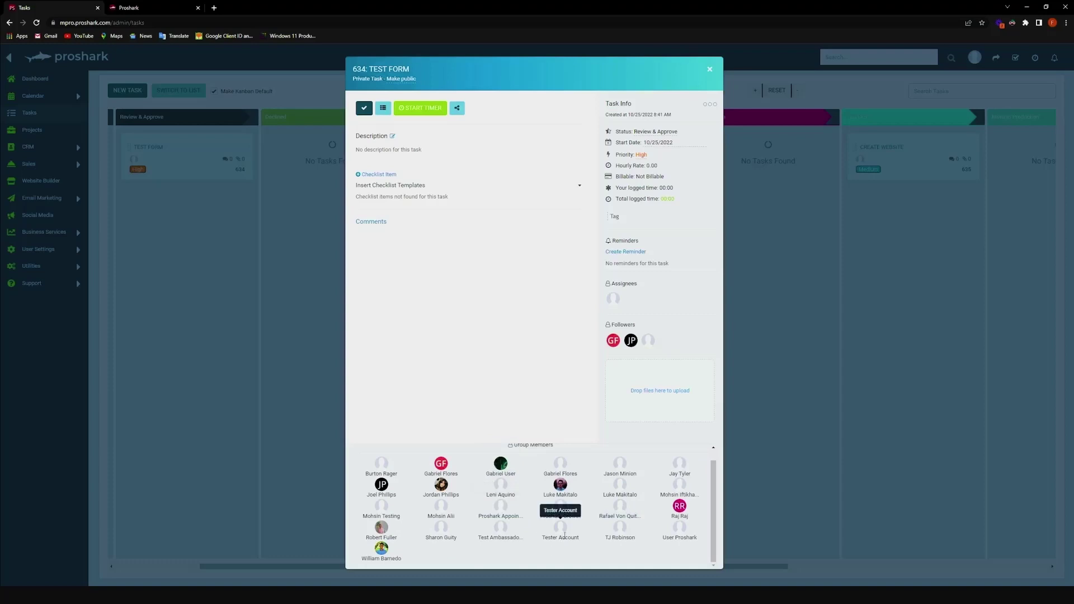
pyautogui.moveTo(560, 528); pyautogui.dragTo(657, 304)
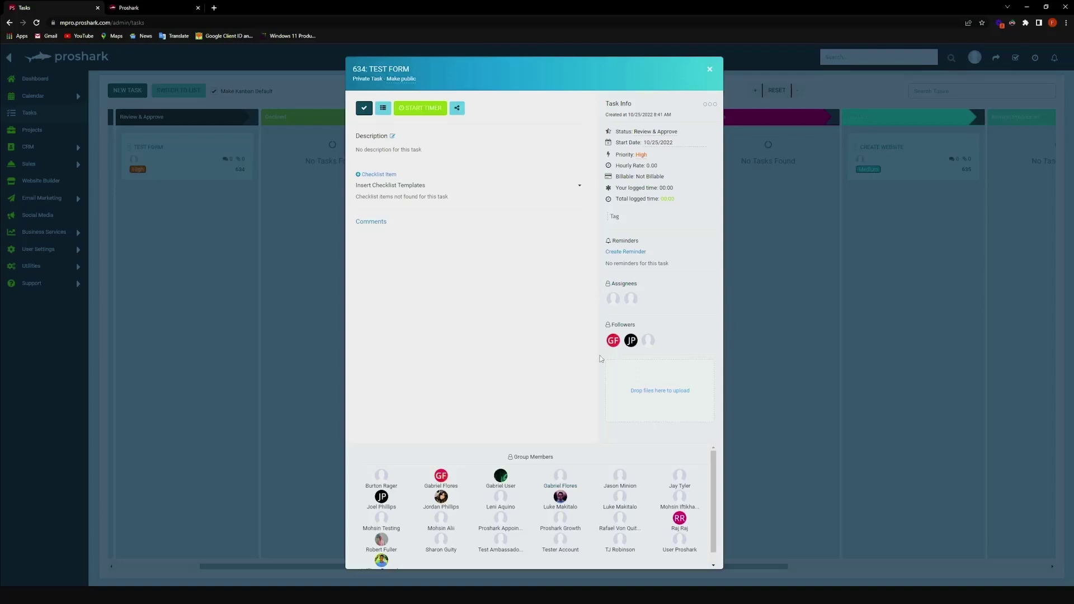
# - Examine the assignees and followers of the TEST FORM task and close its details
pyautogui.moveTo(595, 296); pyautogui.dragTo(636, 297)
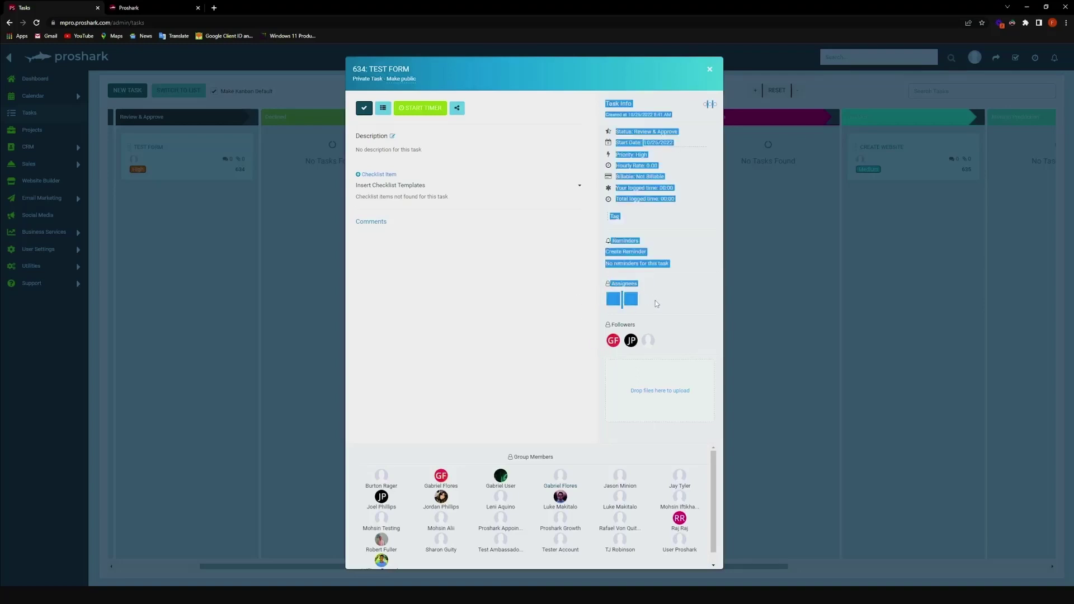
pyautogui.click(693, 340)
pyautogui.moveTo(660, 344); pyautogui.dragTo(613, 296)
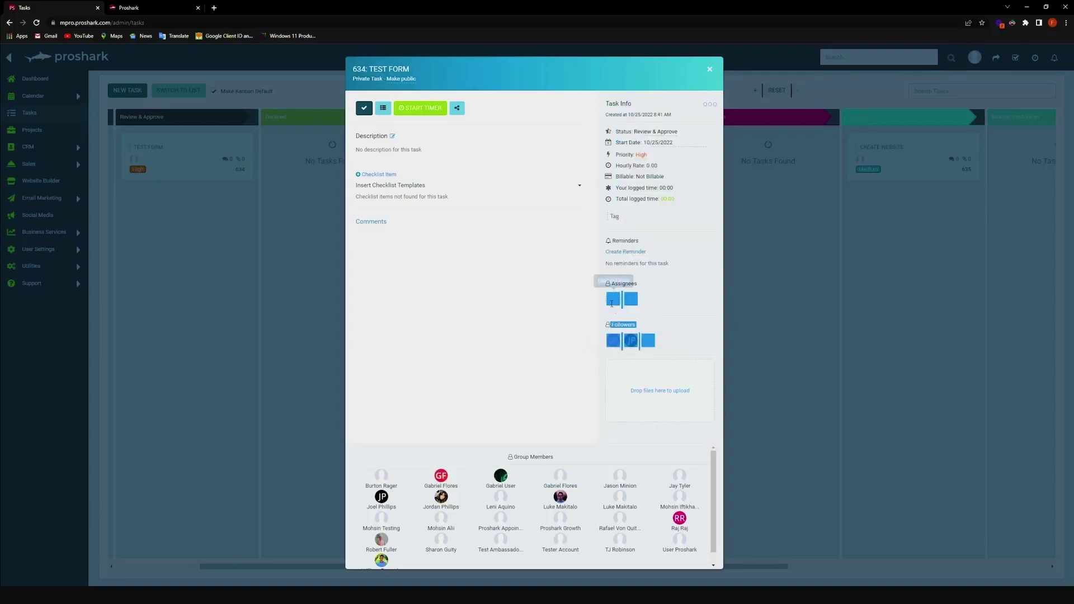
pyautogui.click(668, 304)
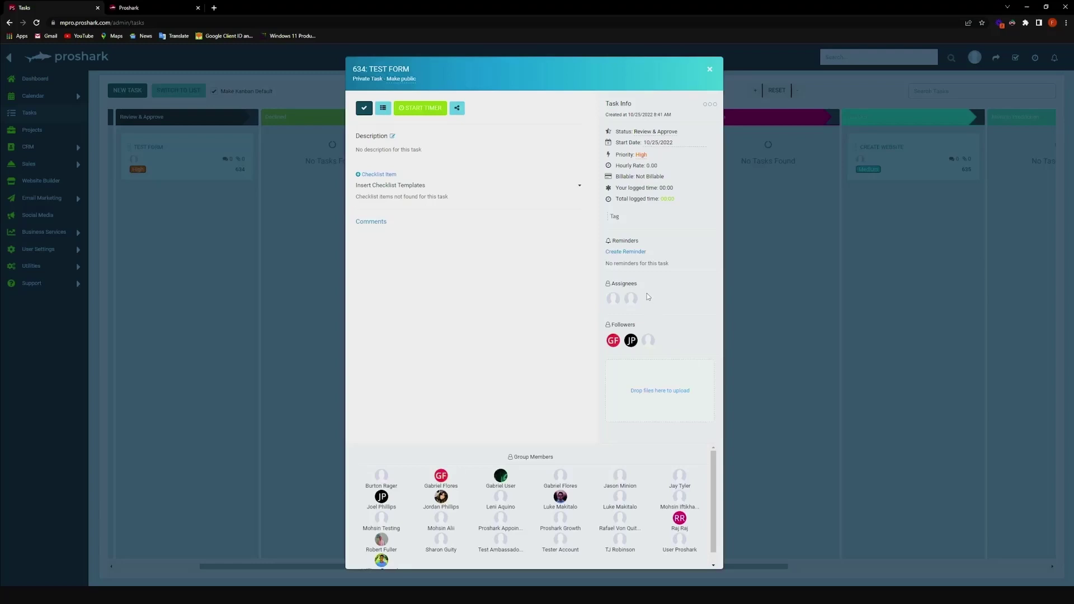
pyautogui.moveTo(659, 297); pyautogui.dragTo(599, 297)
pyautogui.click(660, 291)
pyautogui.click(740, 264)
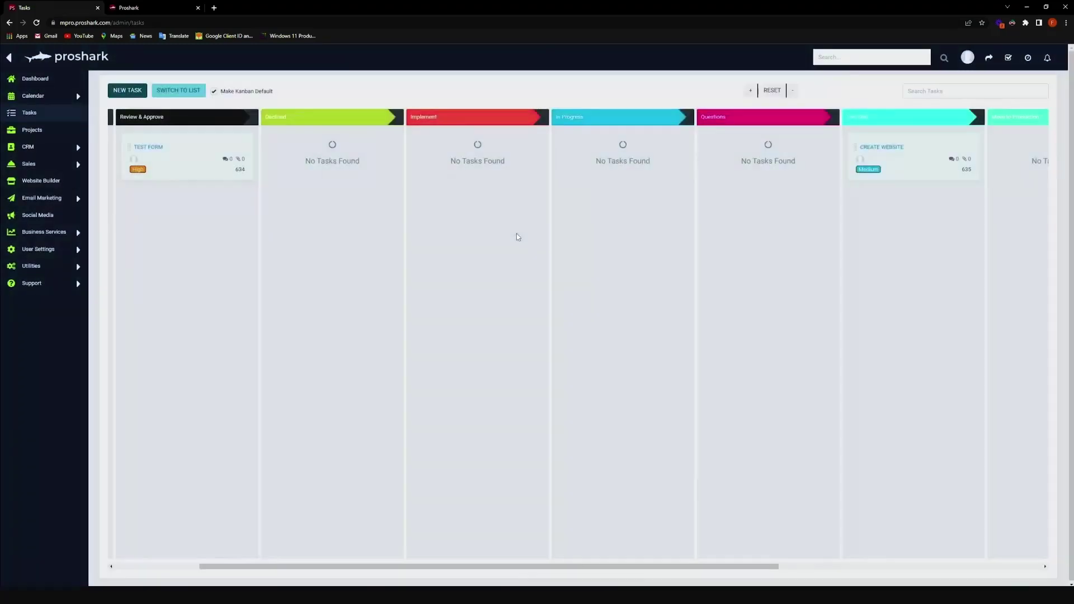
# - Turn off Kanban as the default view and switch the tasks page to the list view
pyautogui.click(214, 91)
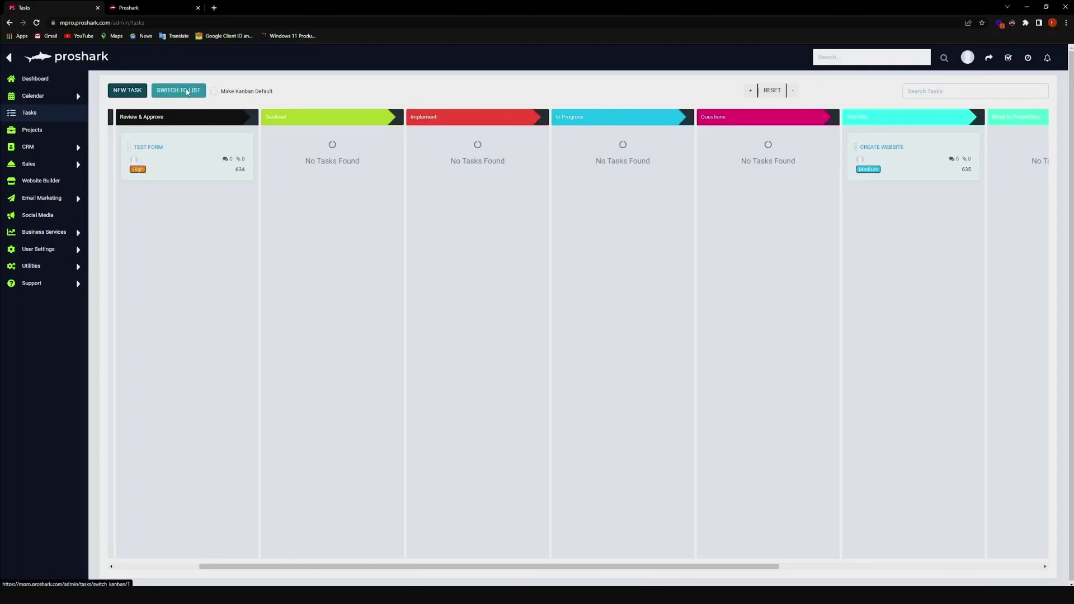
pyautogui.click(187, 92)
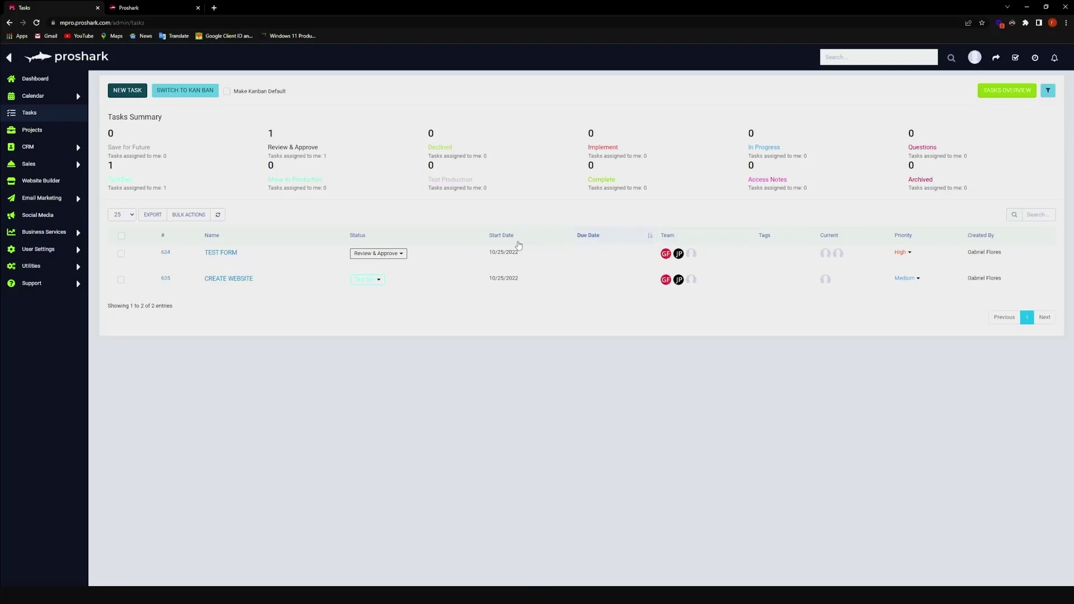
# - Sort the task list by the Priority column
pyautogui.moveTo(526, 255)
pyautogui.click(951, 240)
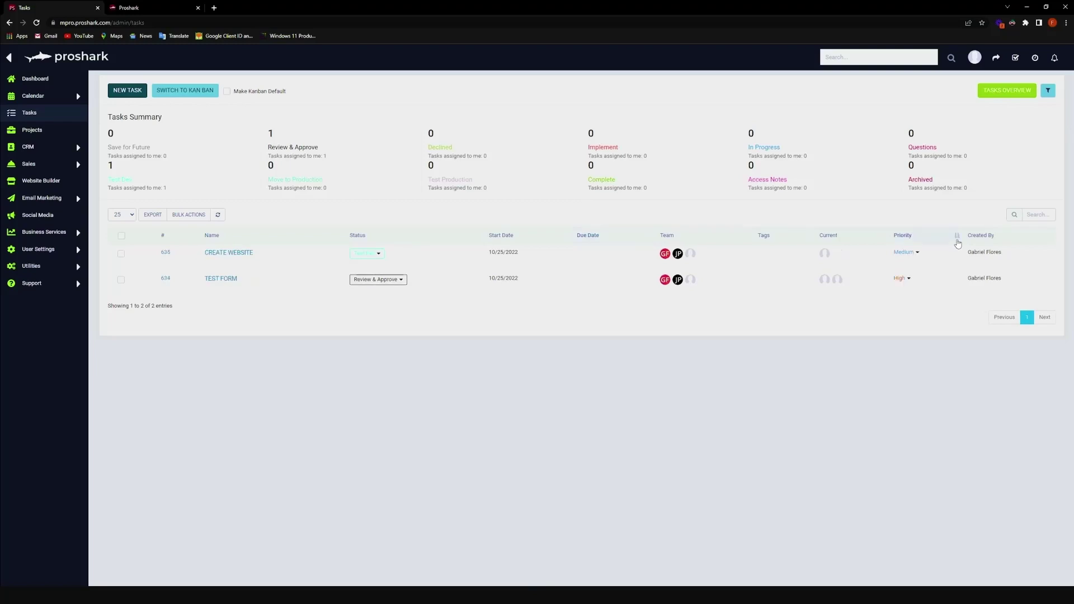